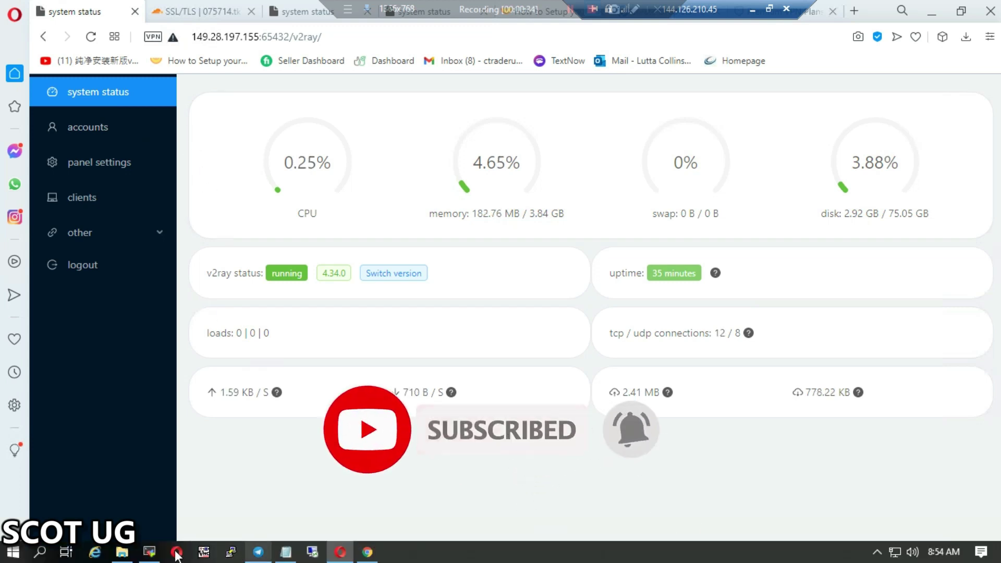
- Run the directory listing in the remote terminal, then put the terminal away to reveal the panel
left_click(150, 552)
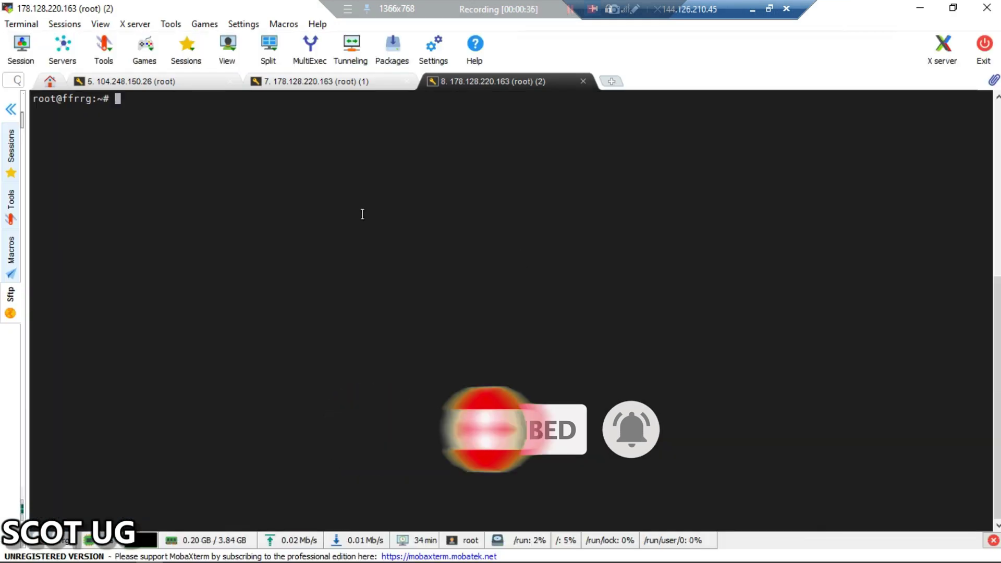
left_click(952, 8)
type("ls")
key("Return")
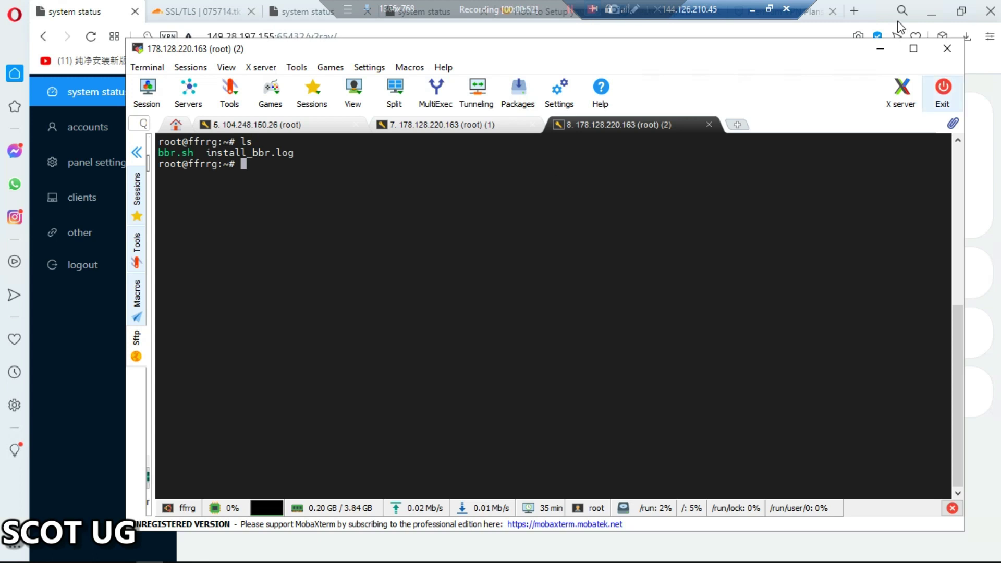
left_click(880, 48)
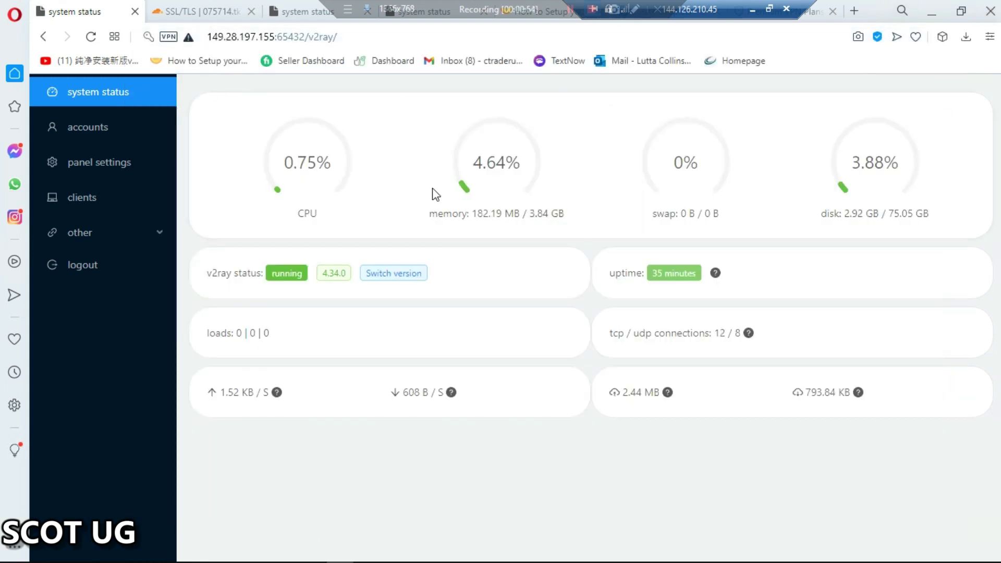
- Visit the accounts page, return to system status and log out to the sign-in page
left_click(123, 130)
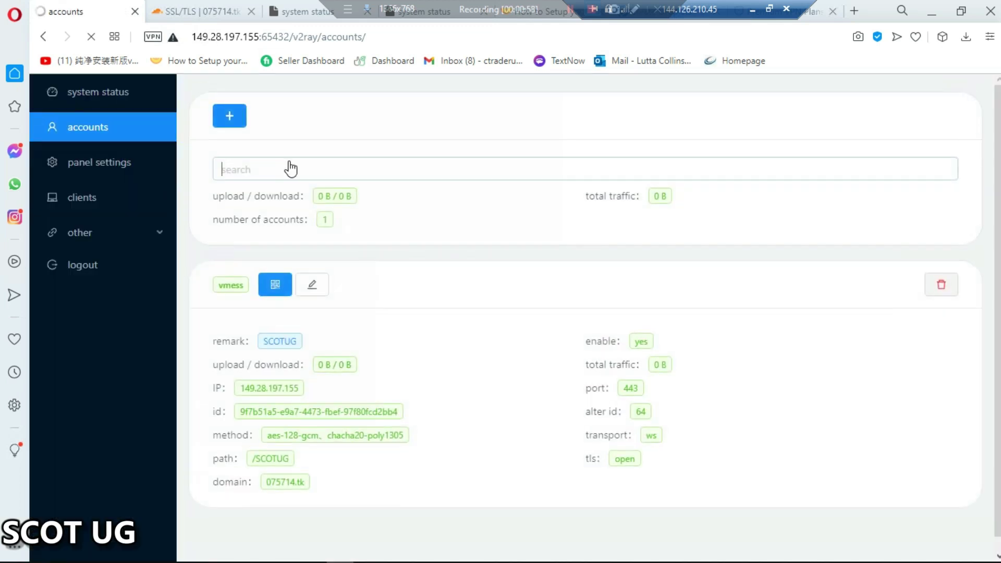
left_click(286, 167)
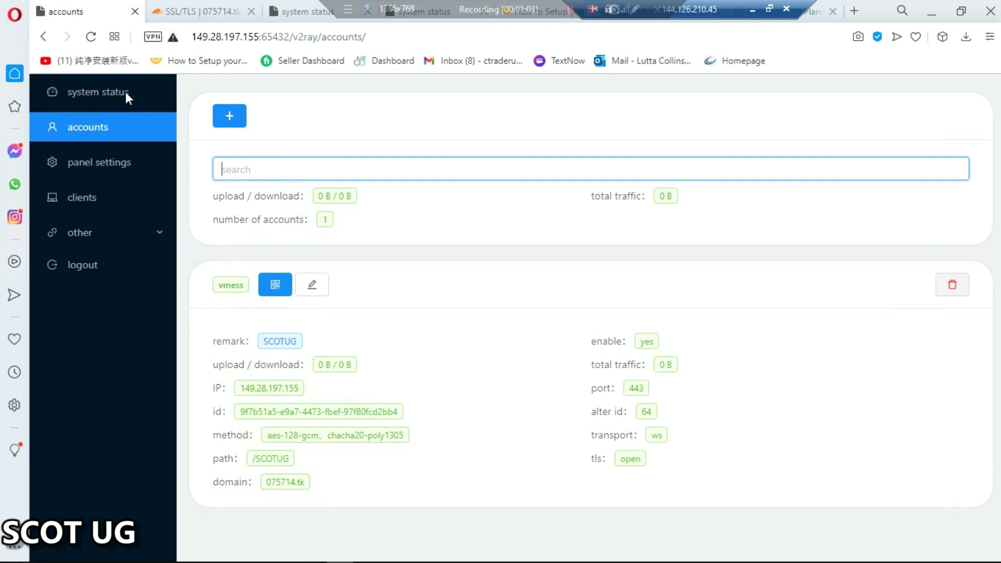
left_click(78, 91)
left_click(83, 265)
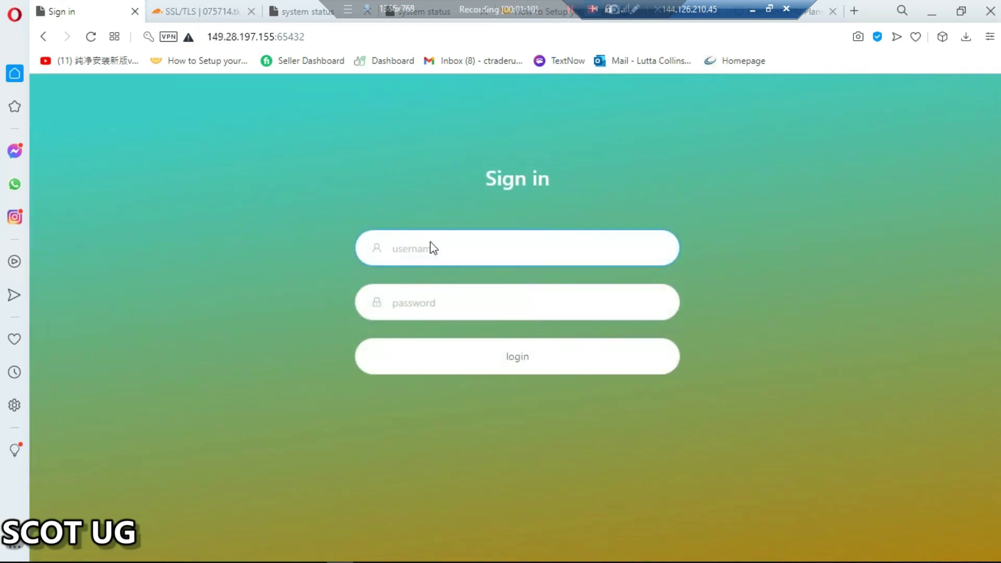
left_click(432, 250)
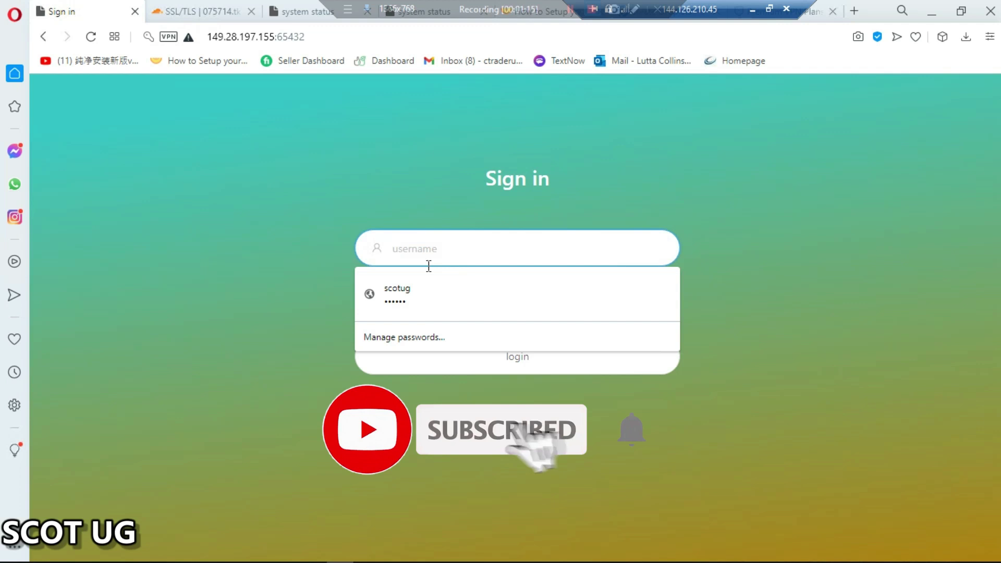
type("ibrahim1")
- Enter the password and submit the sign-in form to reach the dashboard
left_click(434, 310)
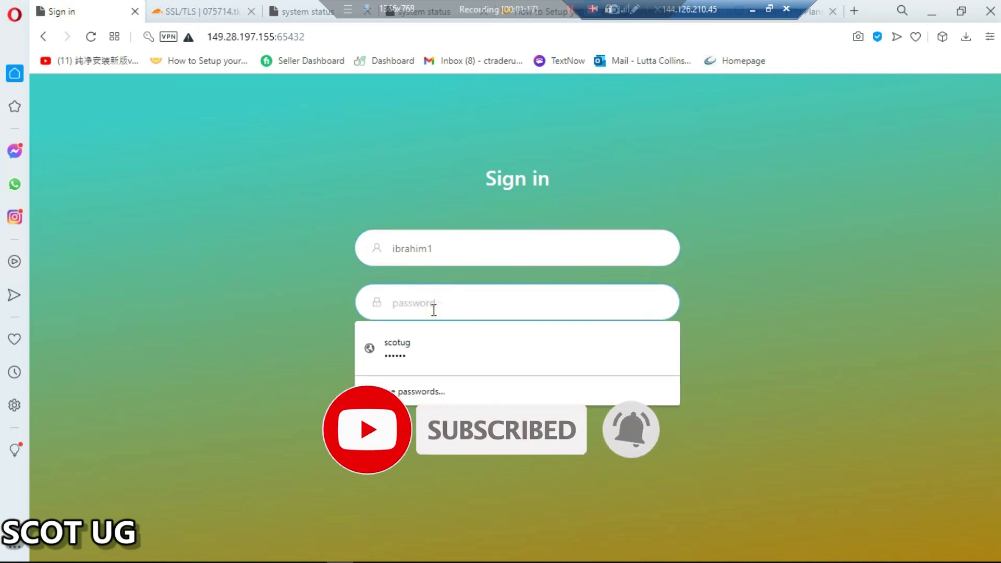
type("********")
left_click(468, 365)
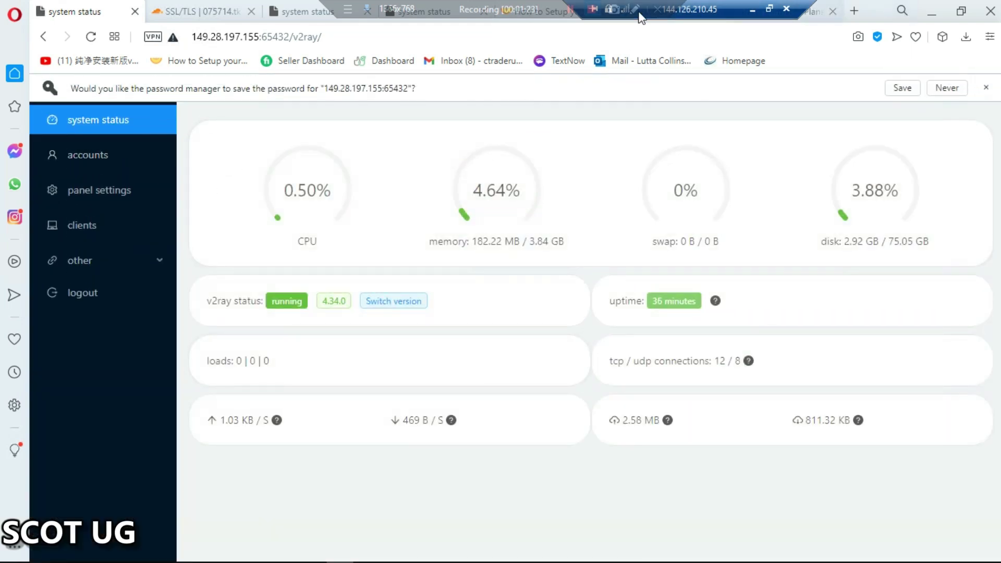
left_click(773, 7)
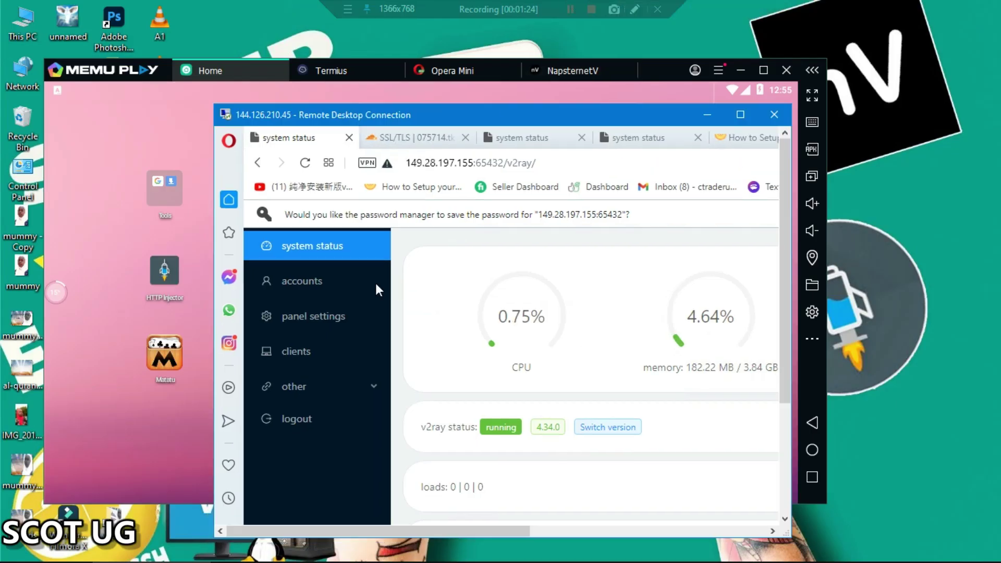
left_click(139, 230)
left_click(164, 188)
left_click(726, 349)
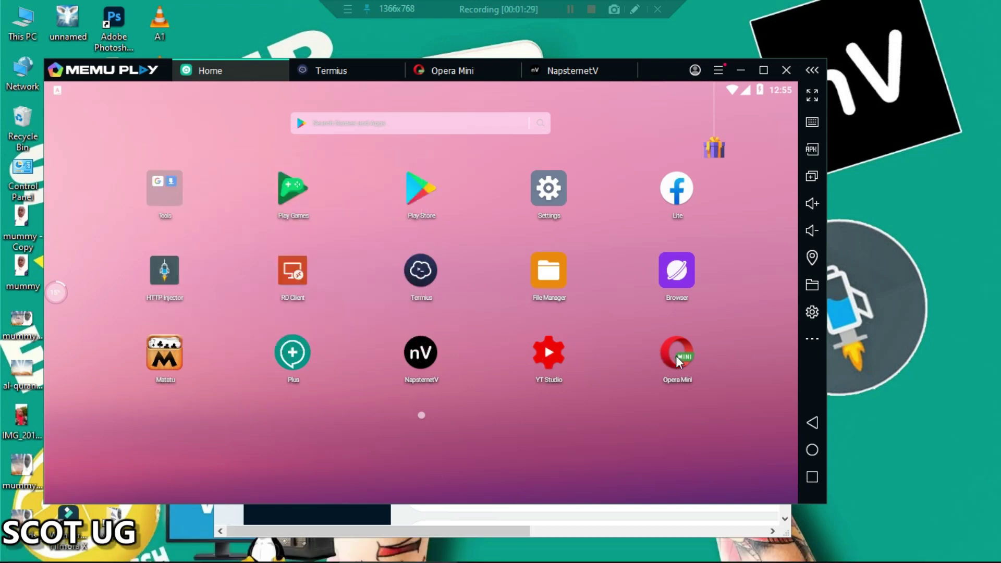
left_click(677, 353)
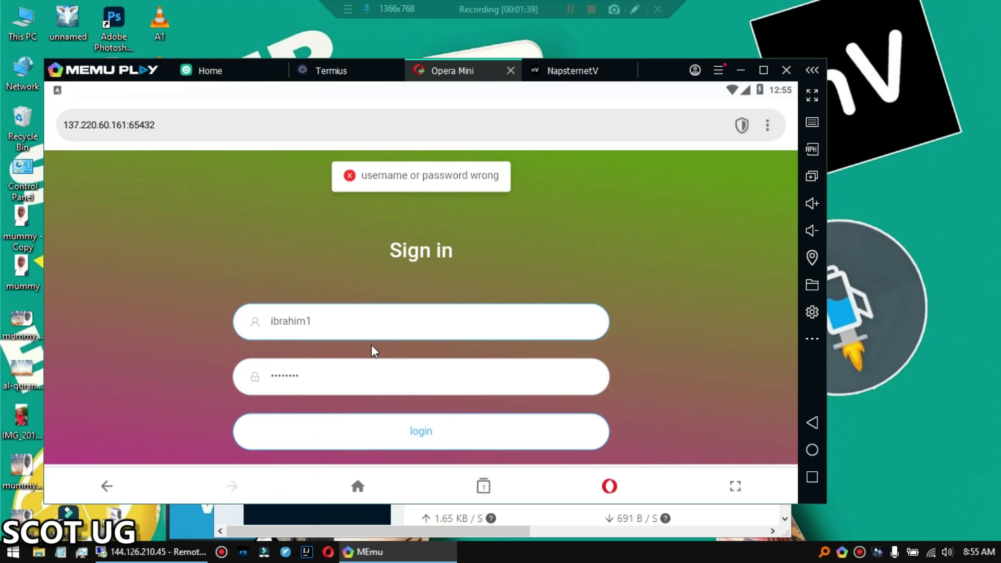
mouse_move(153, 551)
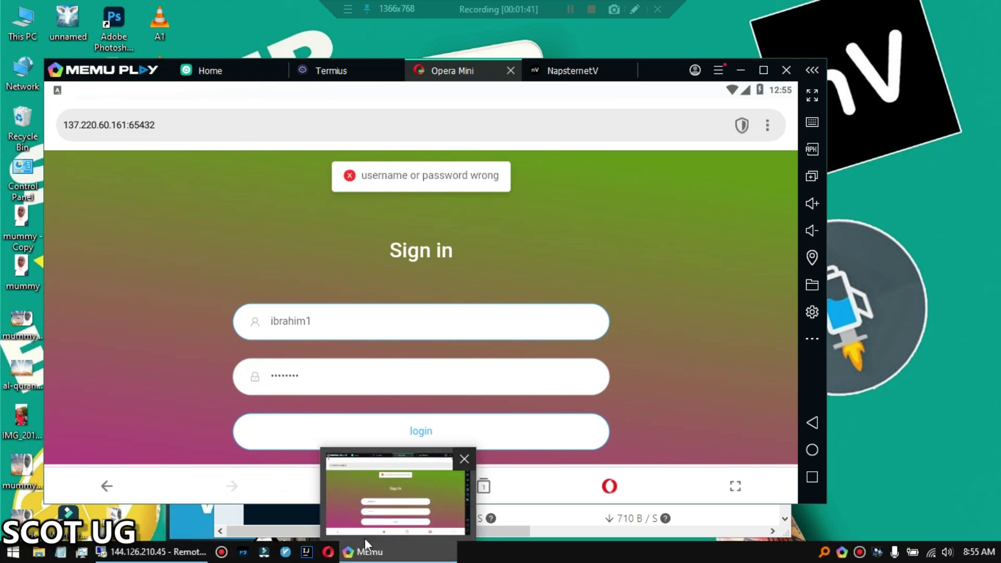
left_click(120, 556)
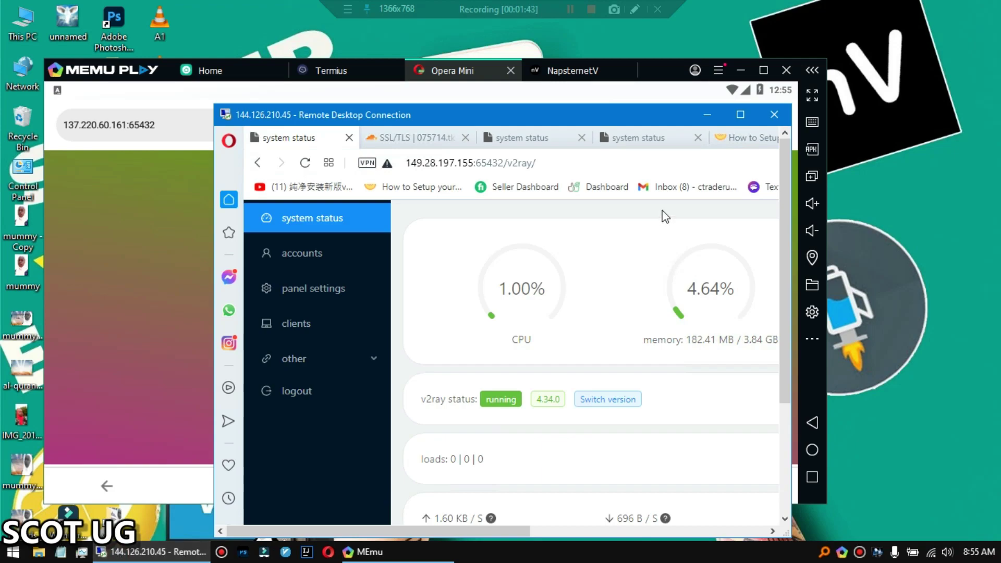
- Make the remote desktop full screen and land on the accounts page
left_click(740, 116)
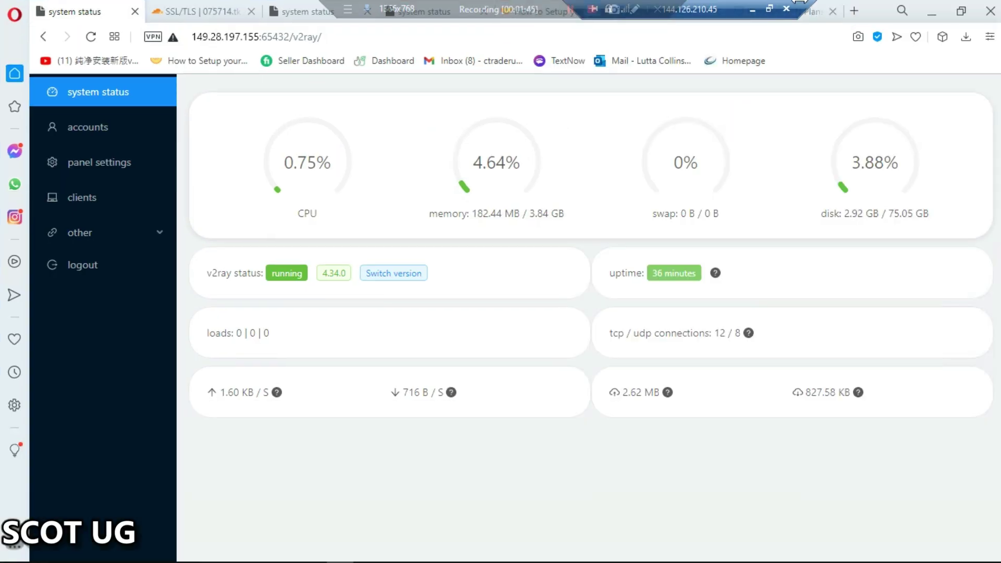
left_click(86, 127)
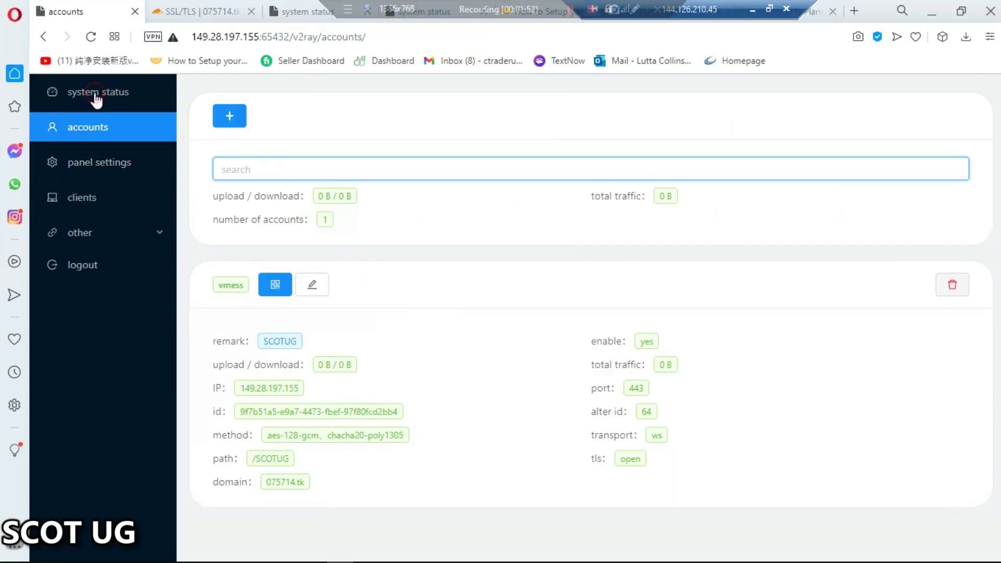
left_click(96, 95)
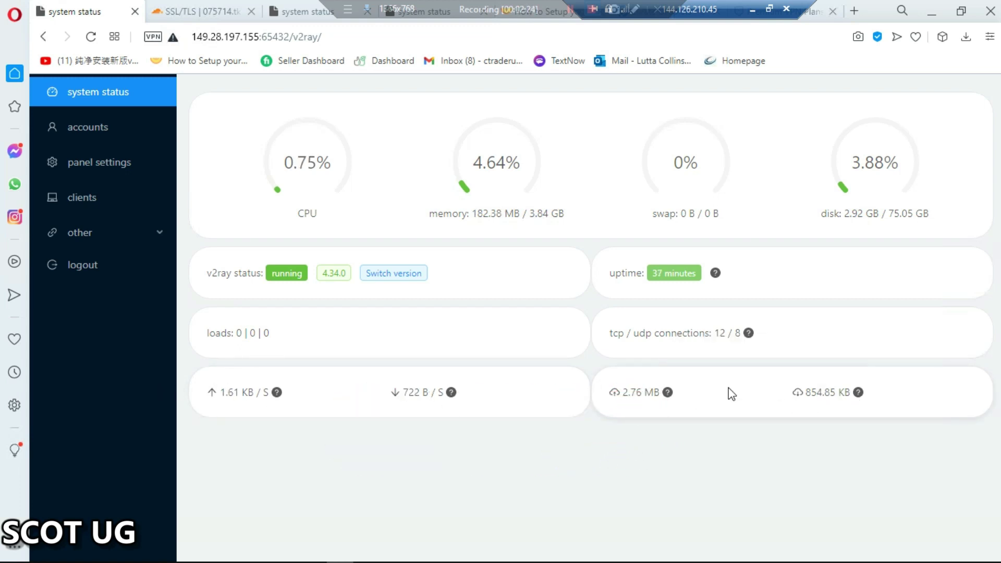
left_click(79, 128)
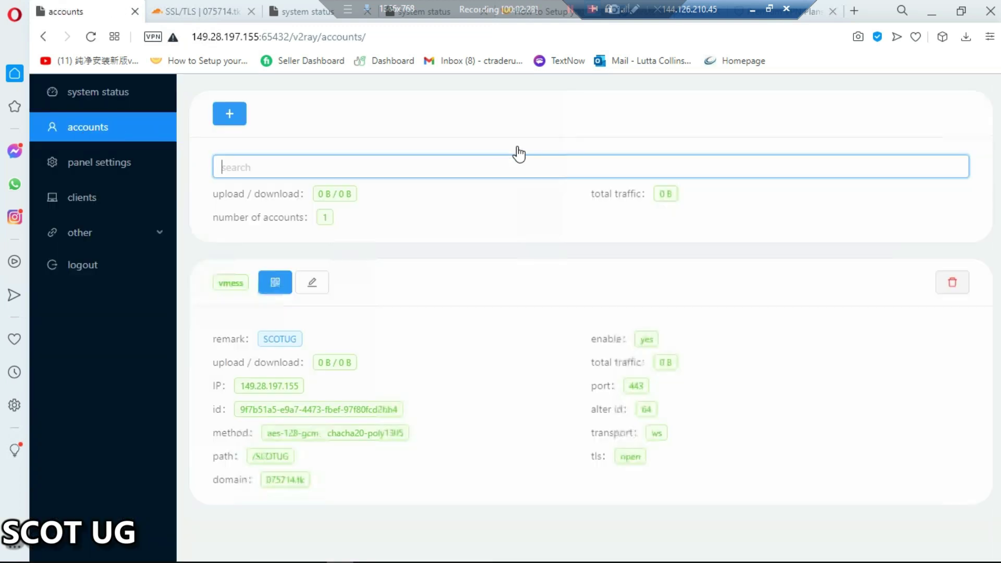
- Start a new account with remark scotug, keeping vmess as the protocol
left_click(228, 119)
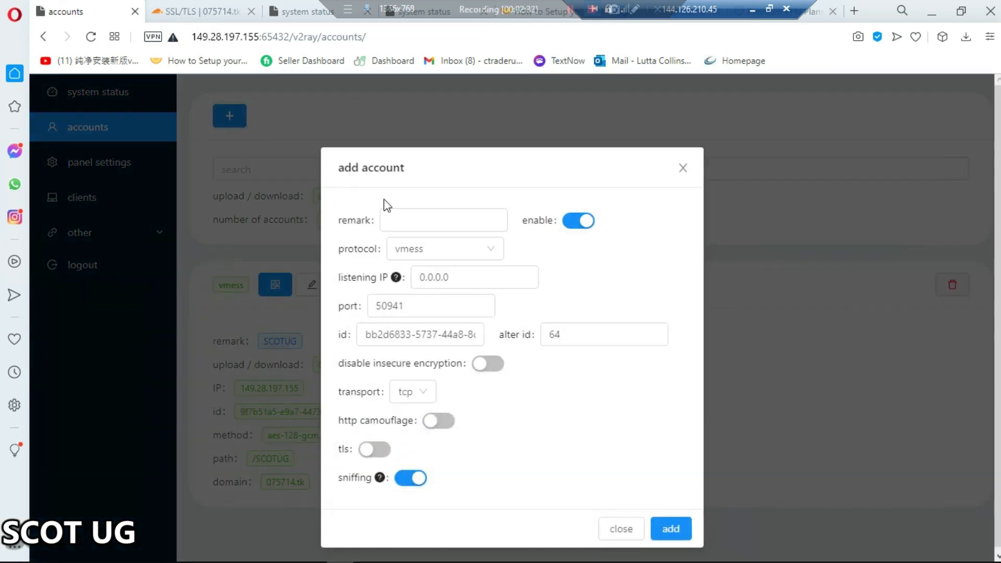
left_click(497, 168)
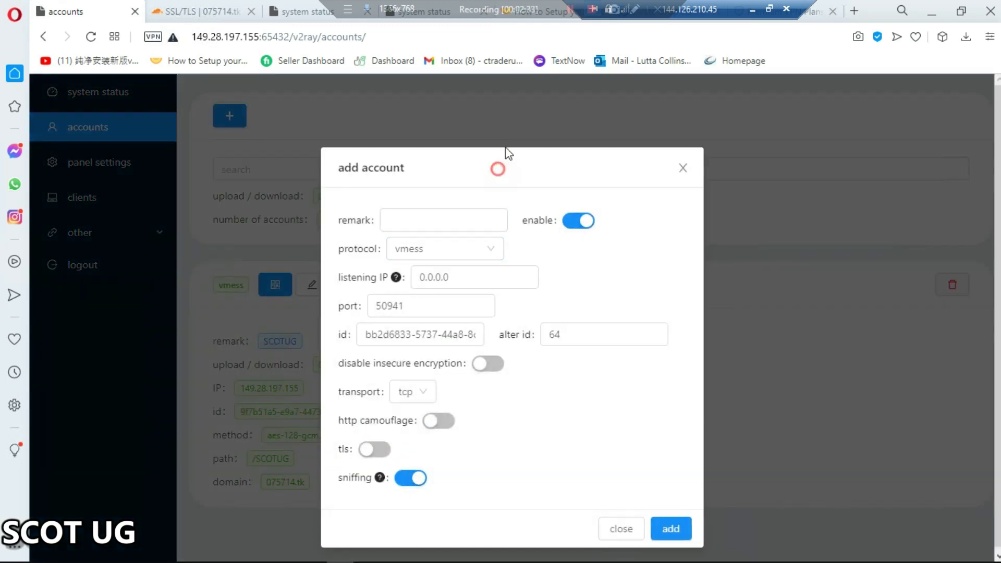
left_click(407, 217)
type("scotug")
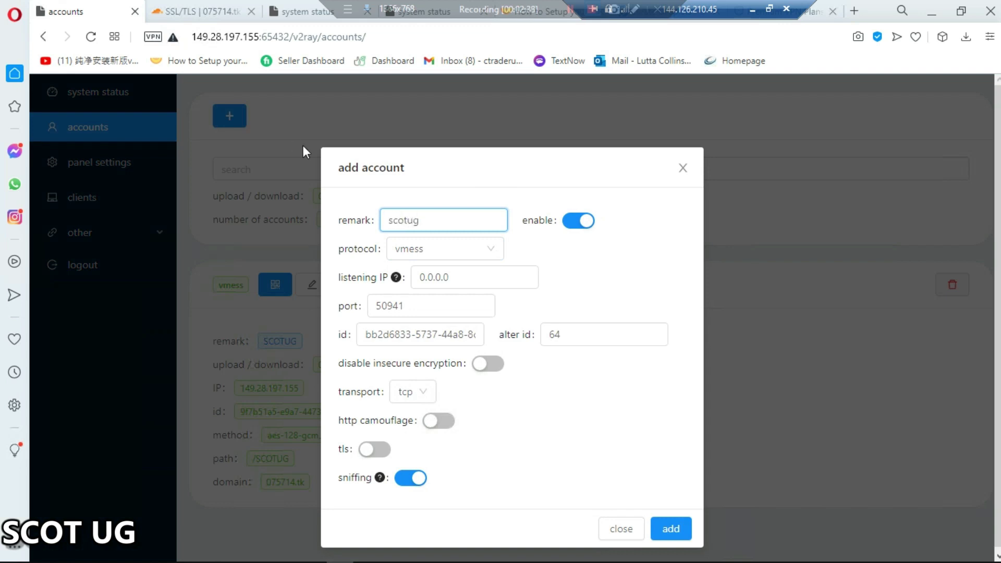
left_click(494, 250)
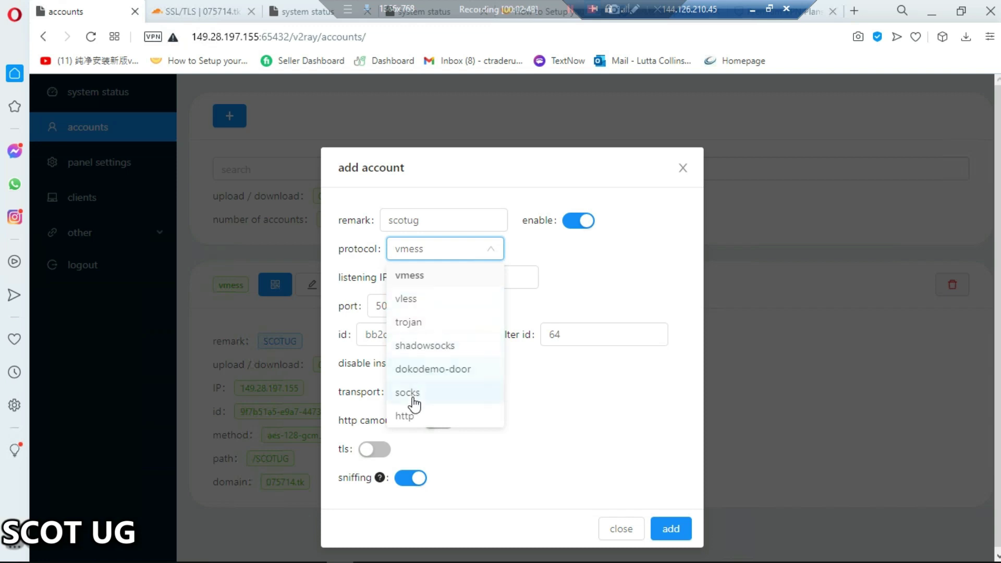
left_click(427, 284)
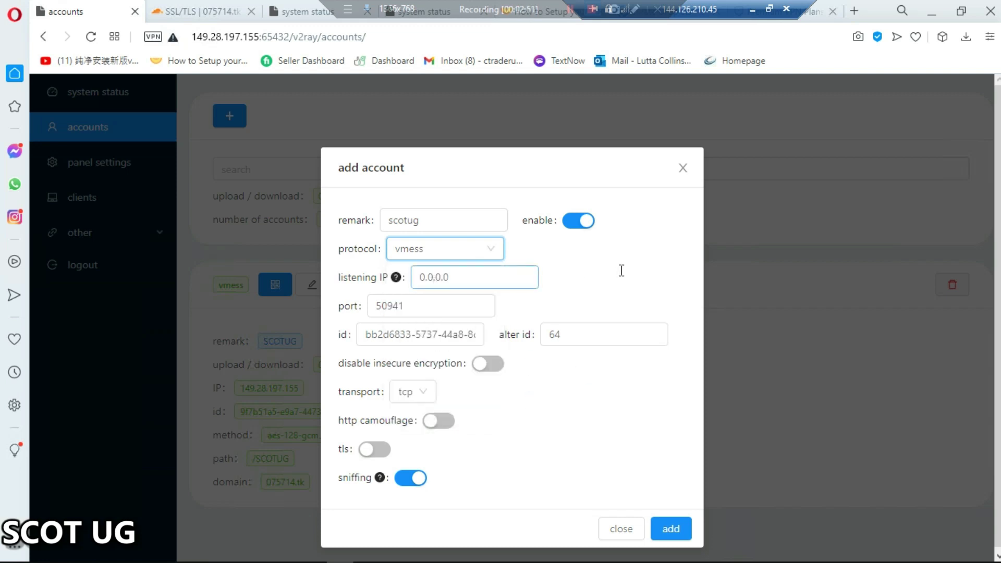
- Set the port to 443 and turn TLS on
left_click(438, 308)
type("44")
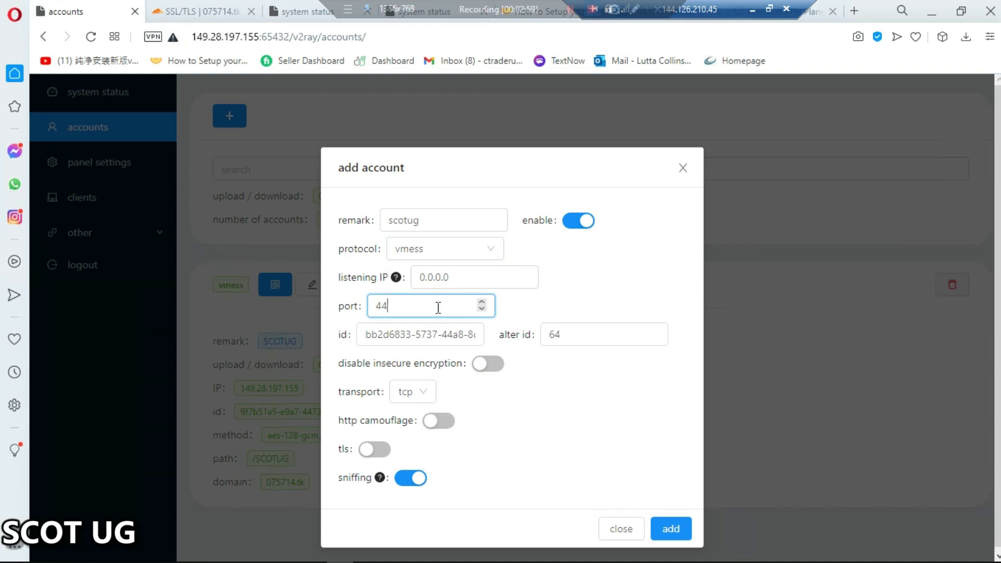
type("3")
left_click(388, 451)
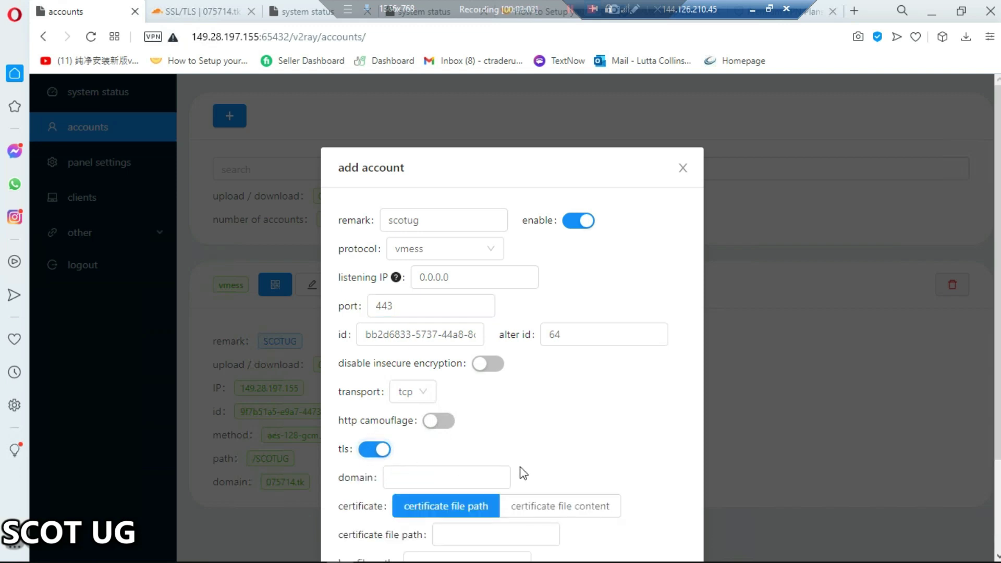
scroll(527, 463, "down", 2)
- Copy the letsencrypt fullchain.pem path from the Notepad notes for the certificate file field
left_click(495, 425)
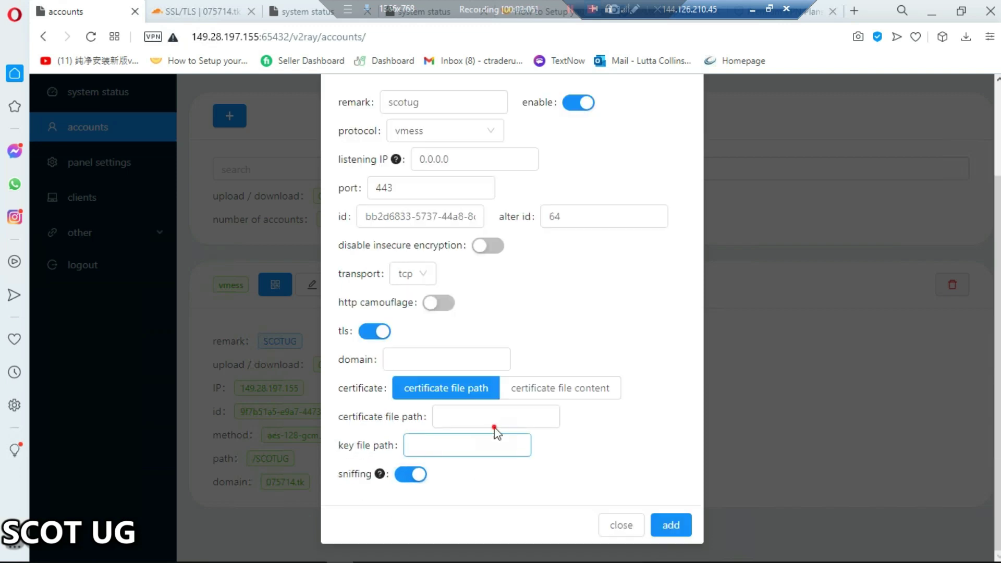
mouse_move(285, 551)
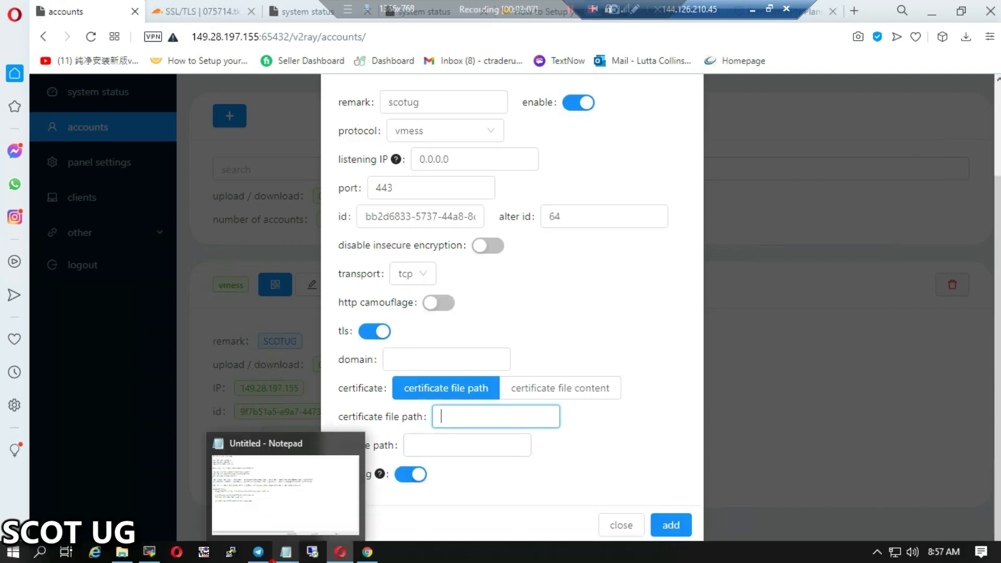
left_click(285, 485)
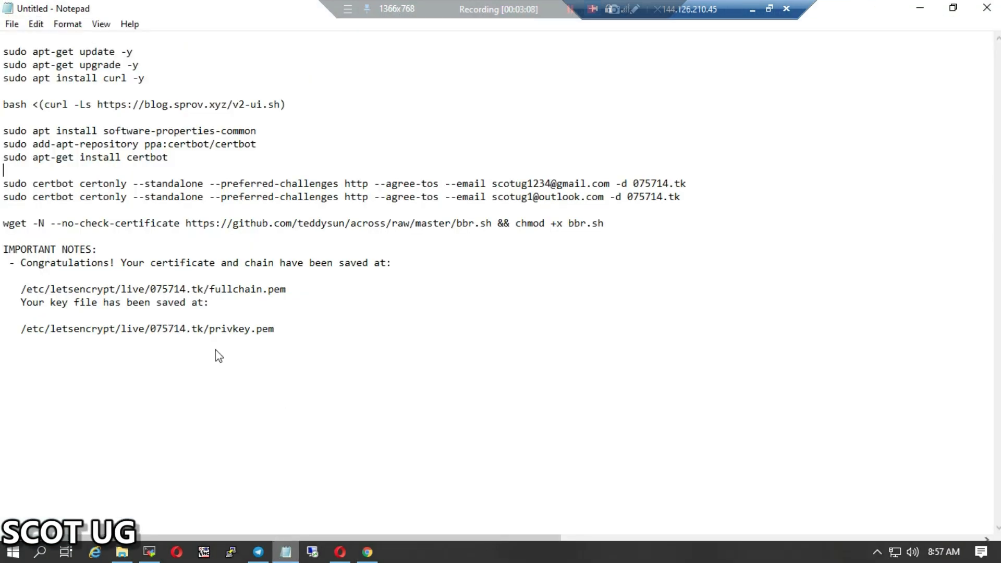
left_click(26, 289)
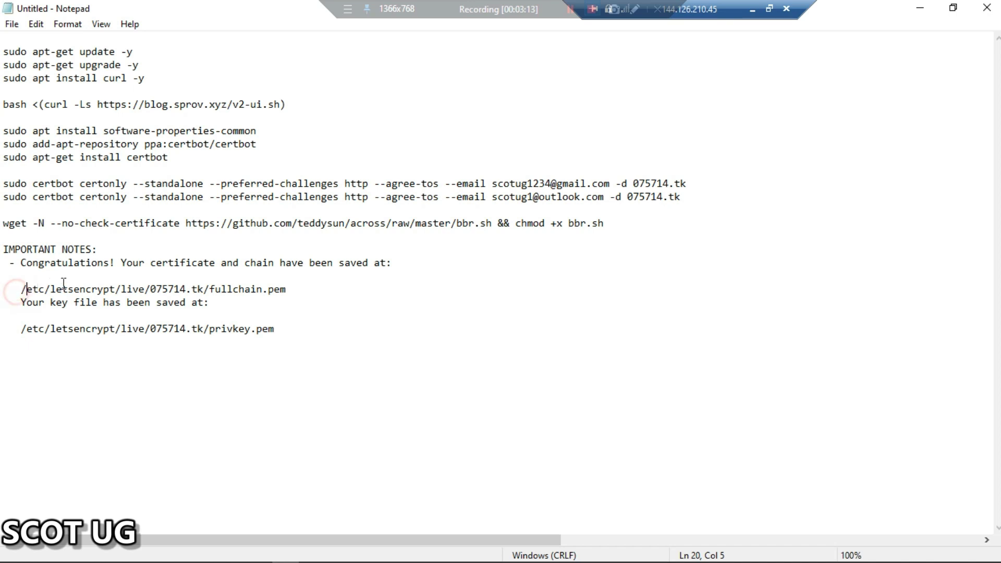
left_click_drag(15, 292, 288, 290)
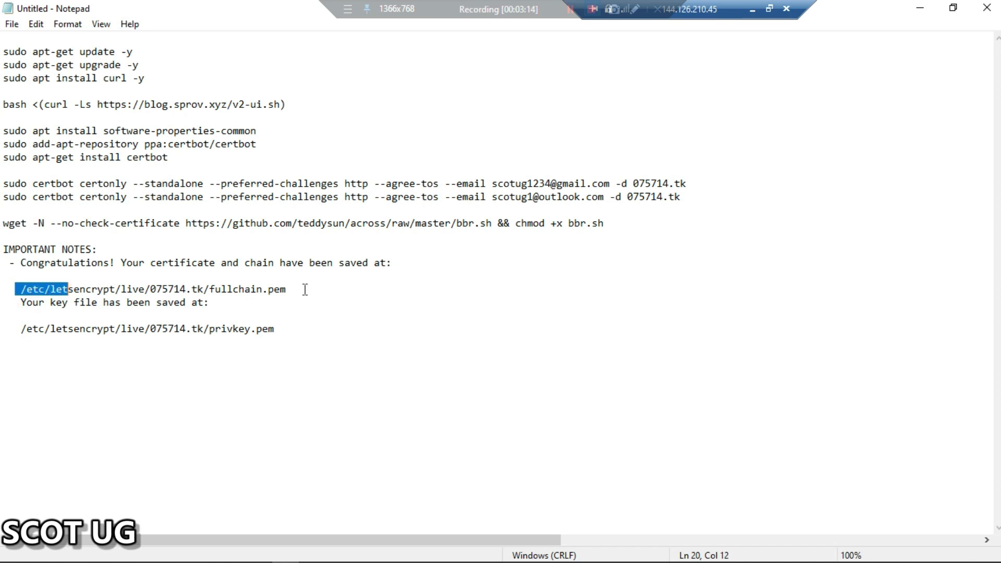
right_click(211, 296)
left_click(236, 342)
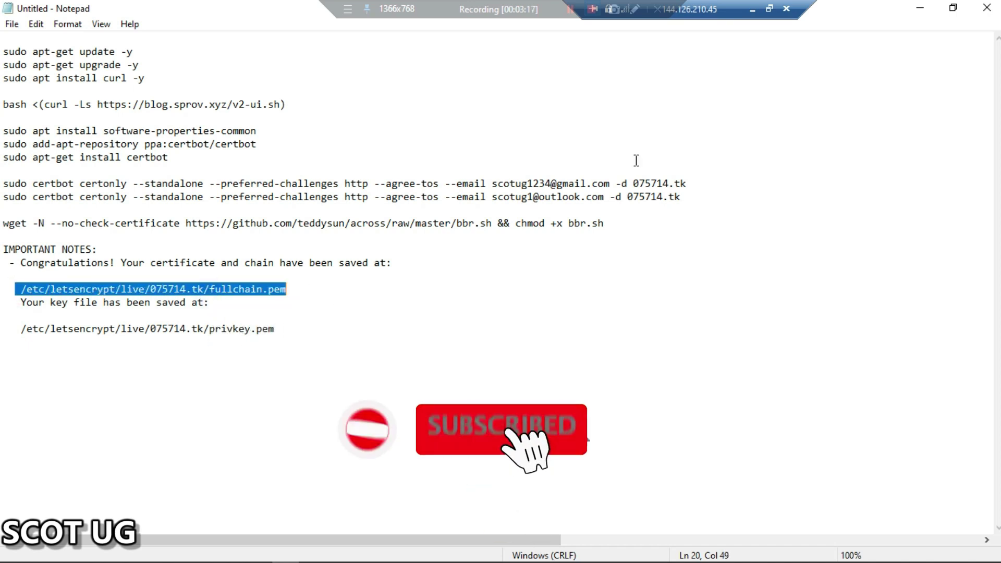
left_click(919, 7)
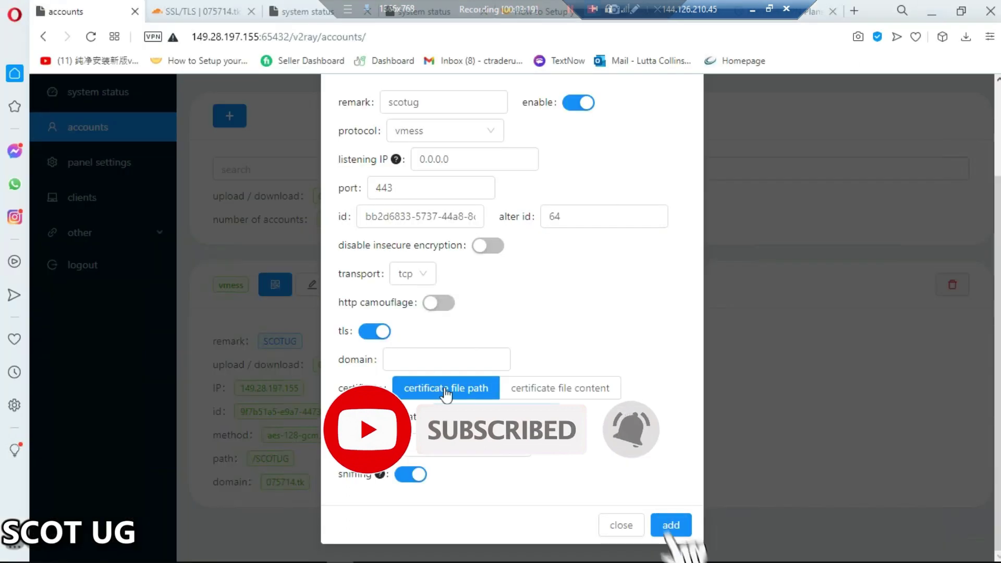
- Copy the letsencrypt privkey.pem path from the Notepad notes
left_click(467, 453)
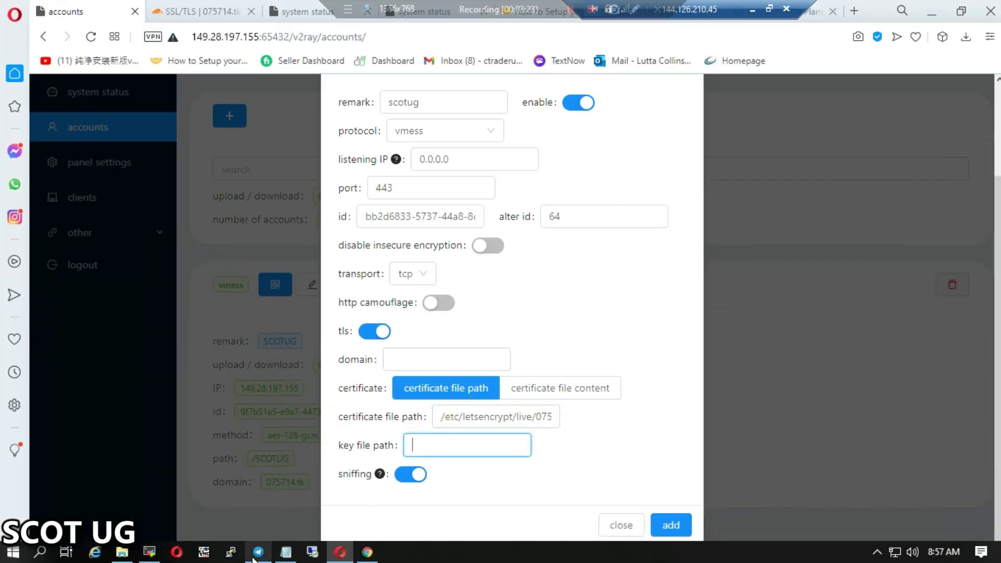
left_click(286, 552)
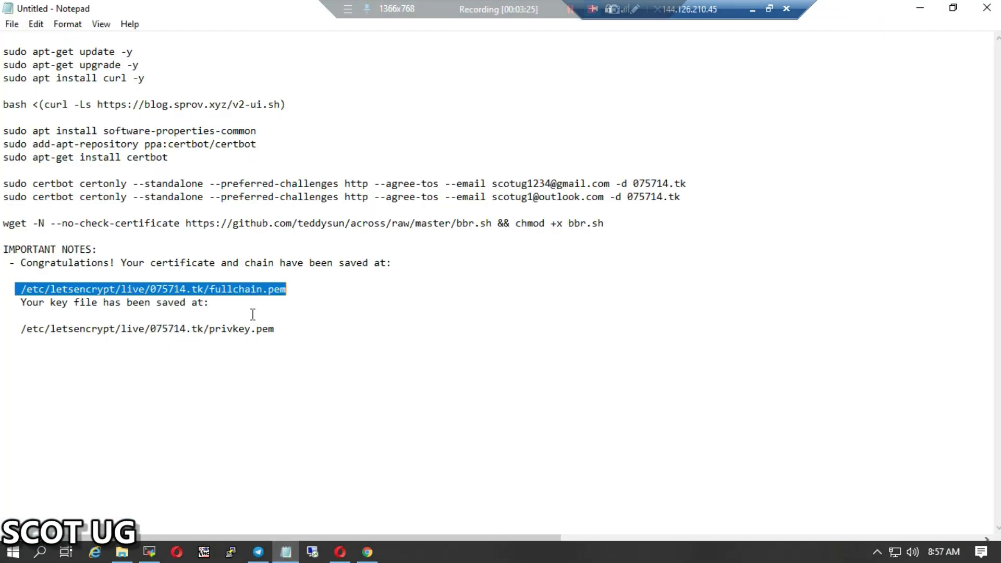
left_click_drag(285, 329, 5, 315)
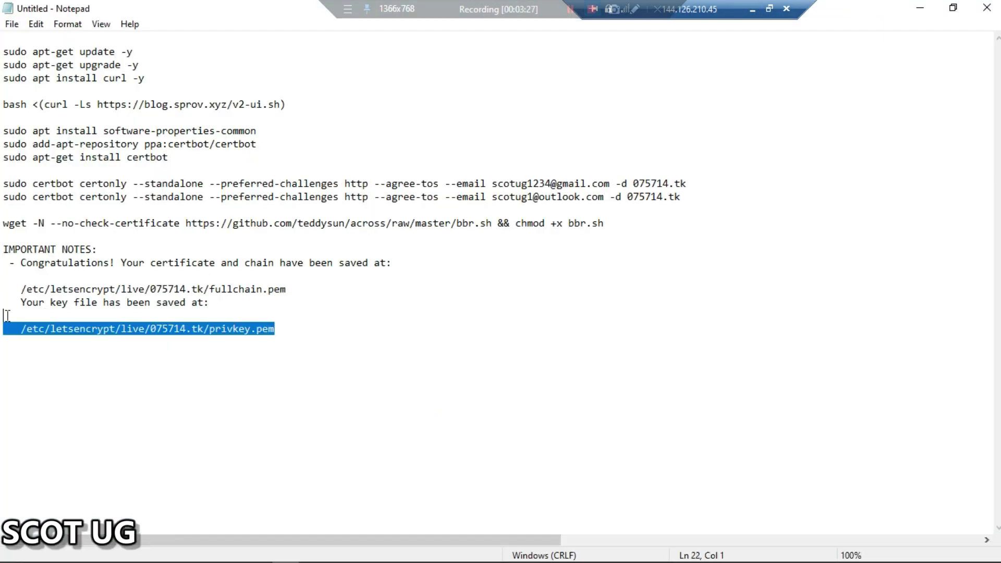
right_click(42, 332)
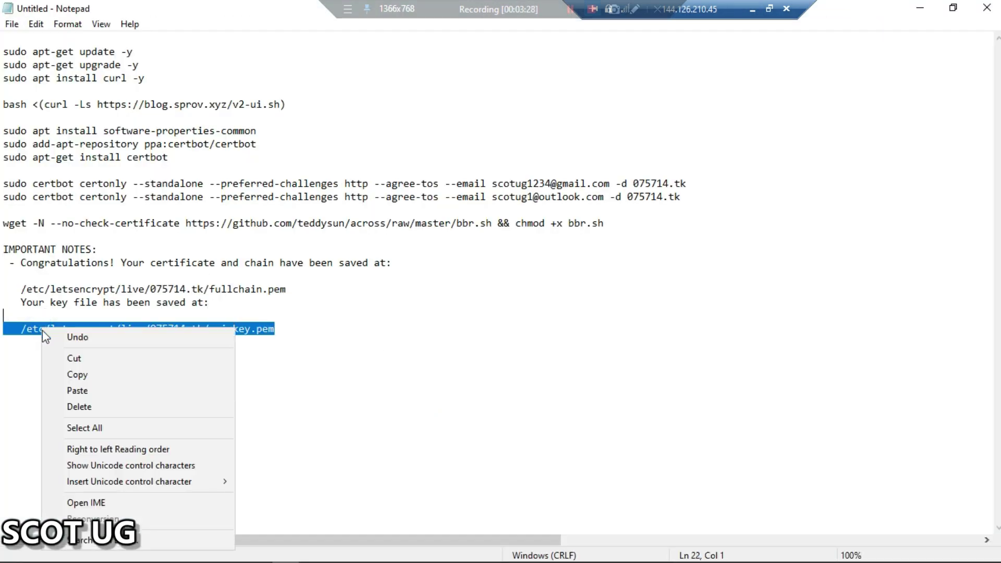
left_click(82, 375)
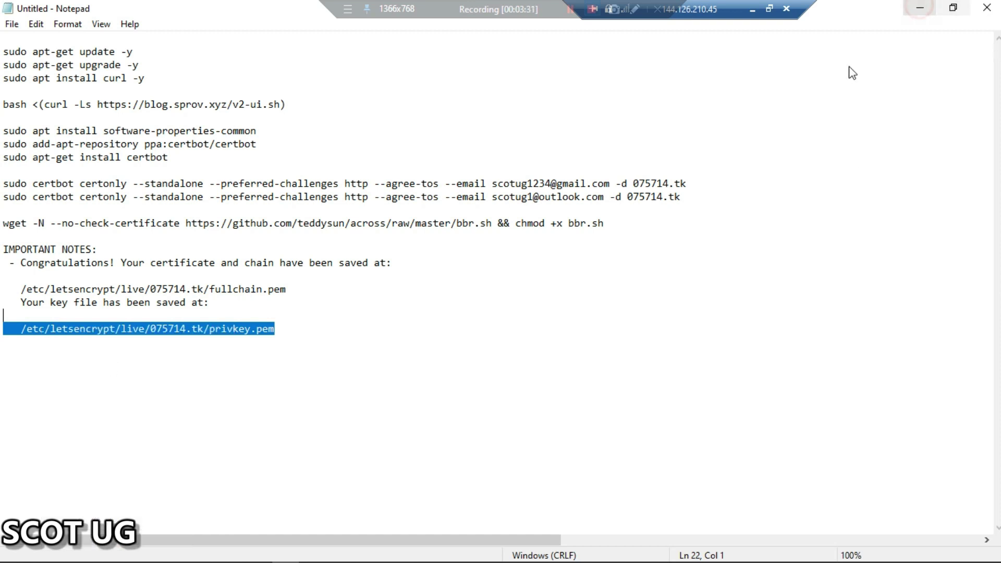
- Paste the privkey.pem path into the account's key file path field
key("alt+Tab")
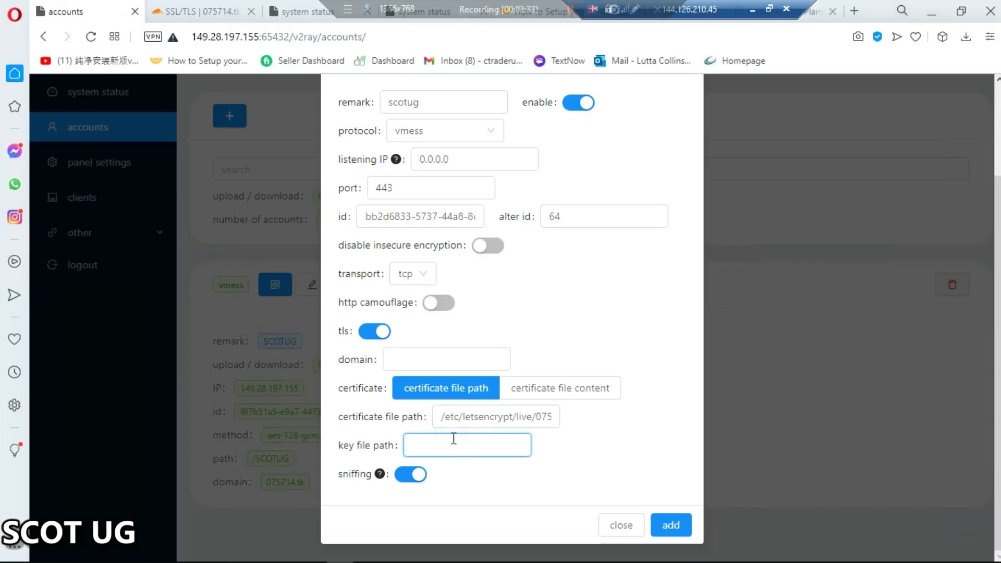
key("ctrl+v")
key("Left")
key("Left")
key("Left")
key("Left")
key("Left")
key("Left")
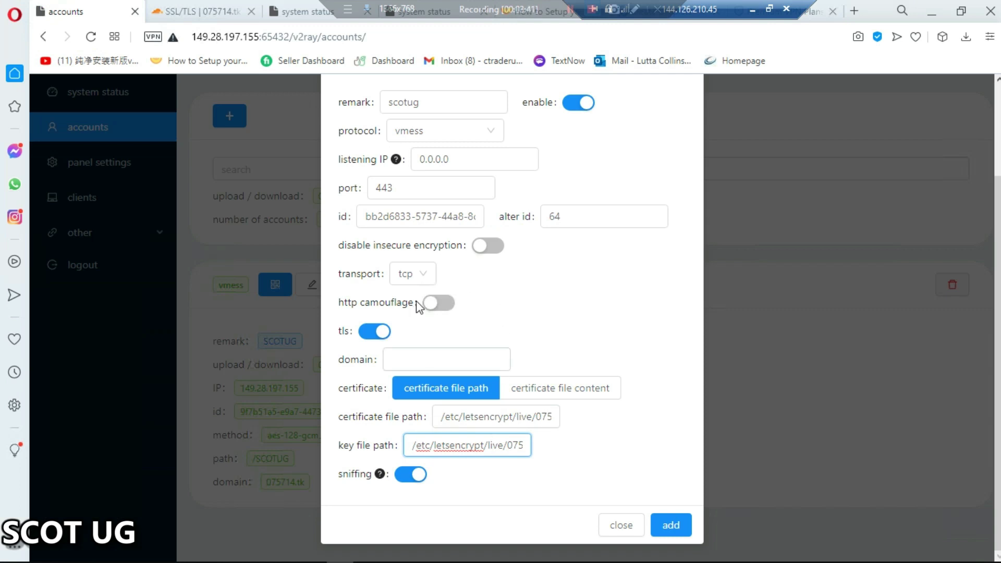
left_click(439, 282)
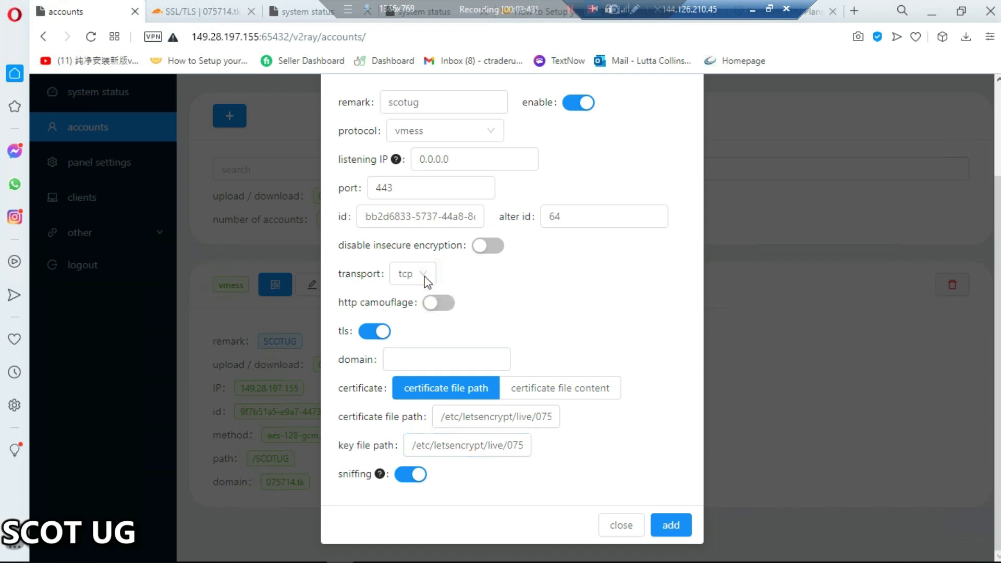
- Set transport to ws with path /scotug and dismiss the form, saving account SCOTUG
left_click(425, 281)
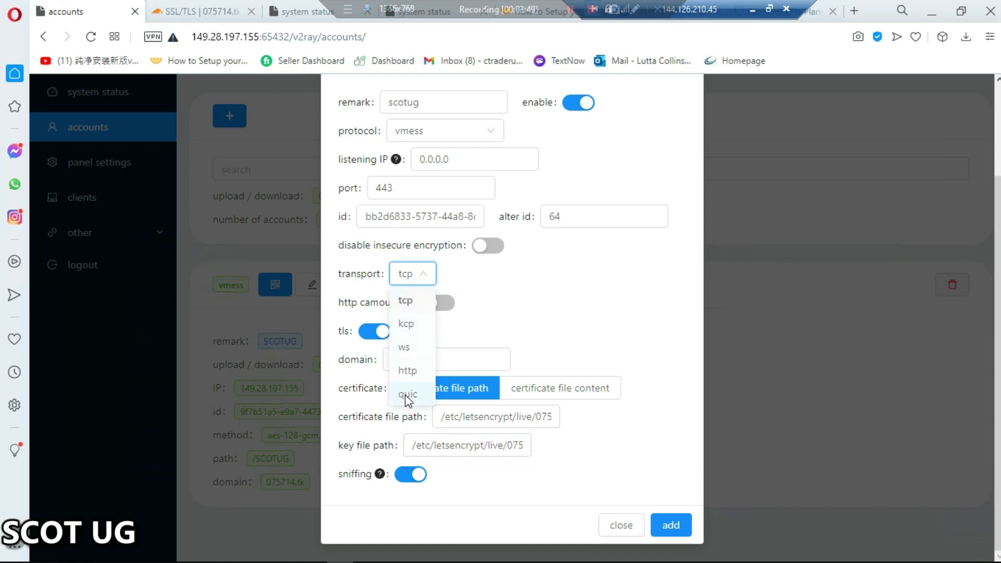
left_click(410, 346)
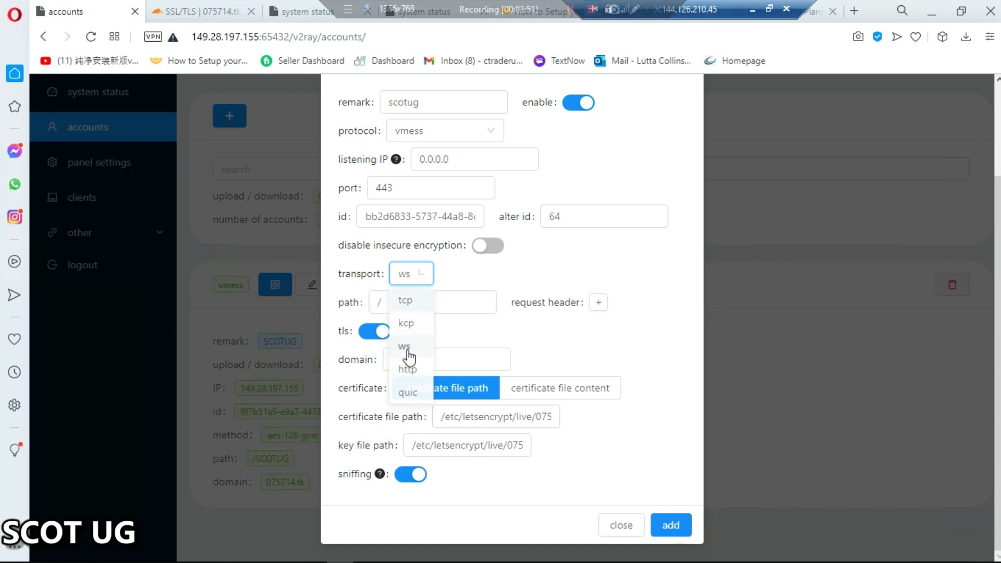
left_click(443, 309)
type("sco")
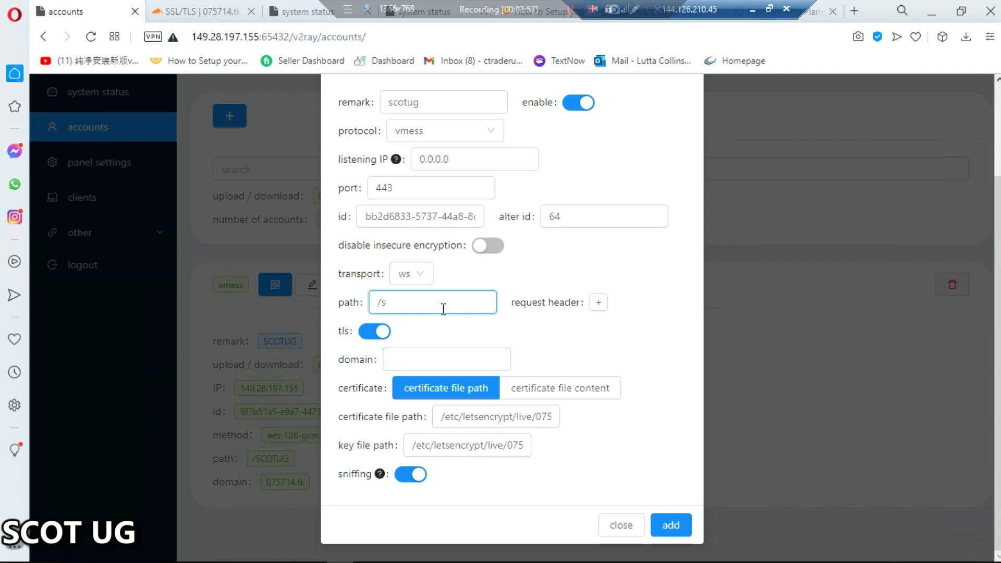
type("tug")
left_click(613, 526)
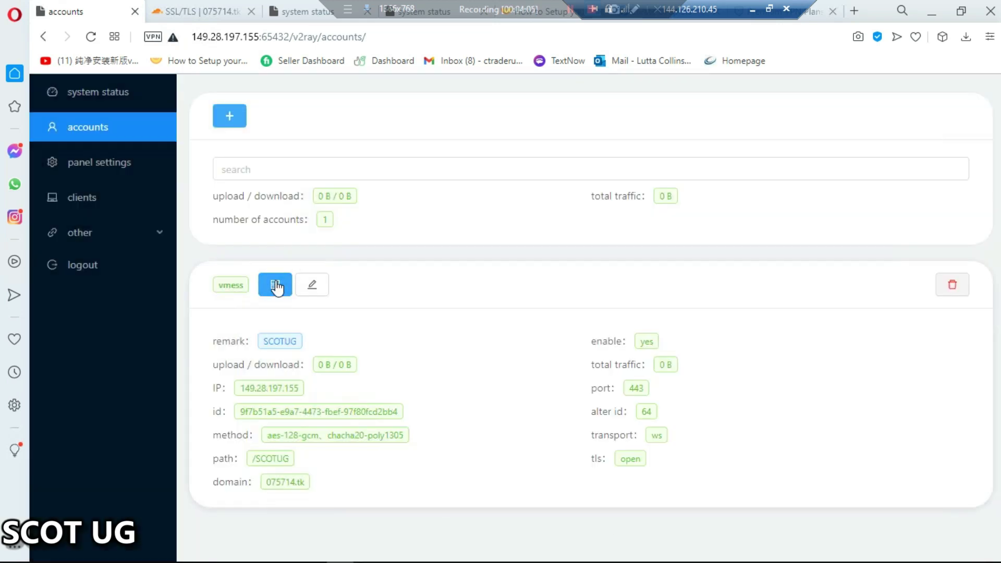
- Show the SCOTUG account's QR code and copy its share link
left_click(282, 283)
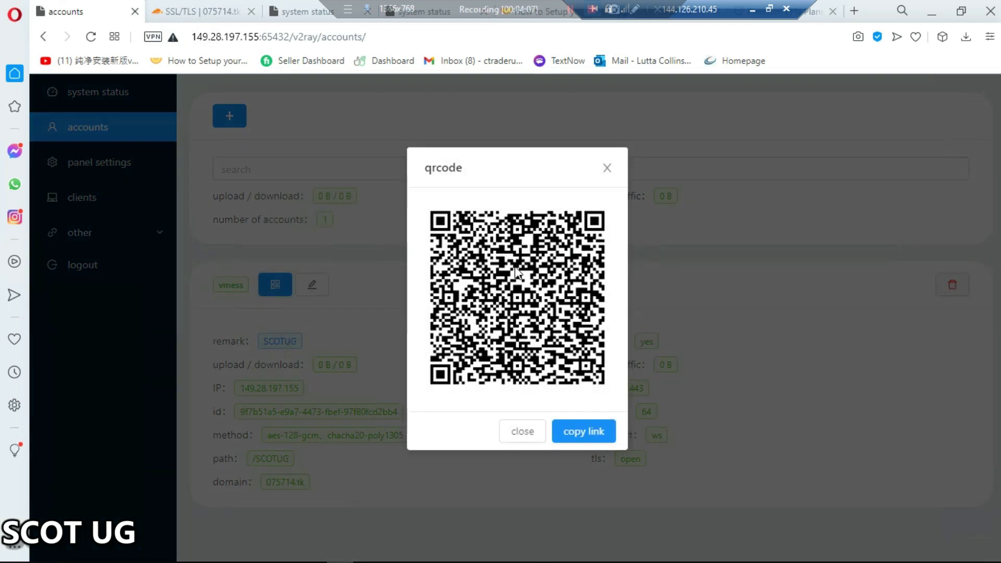
left_click(614, 168)
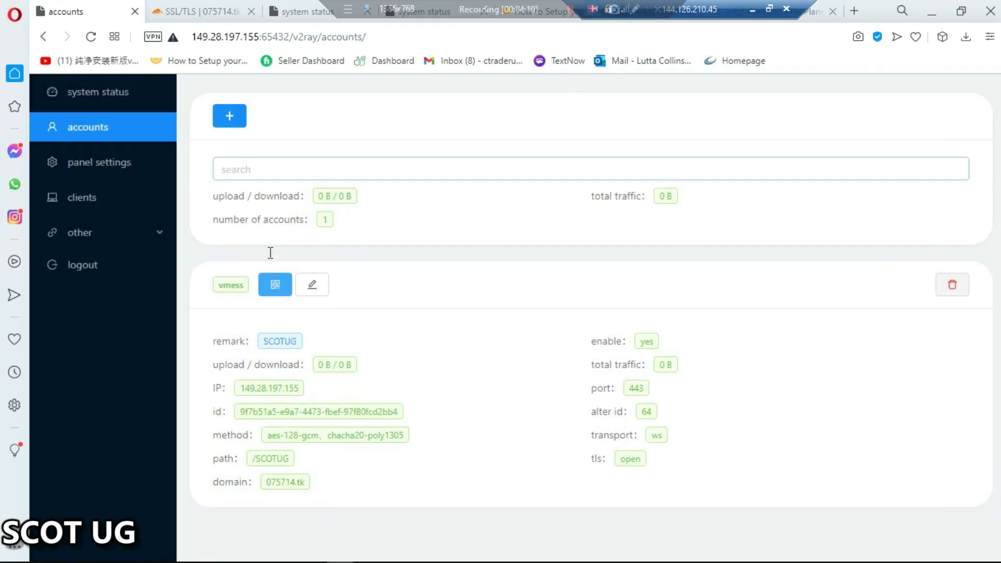
left_click(275, 285)
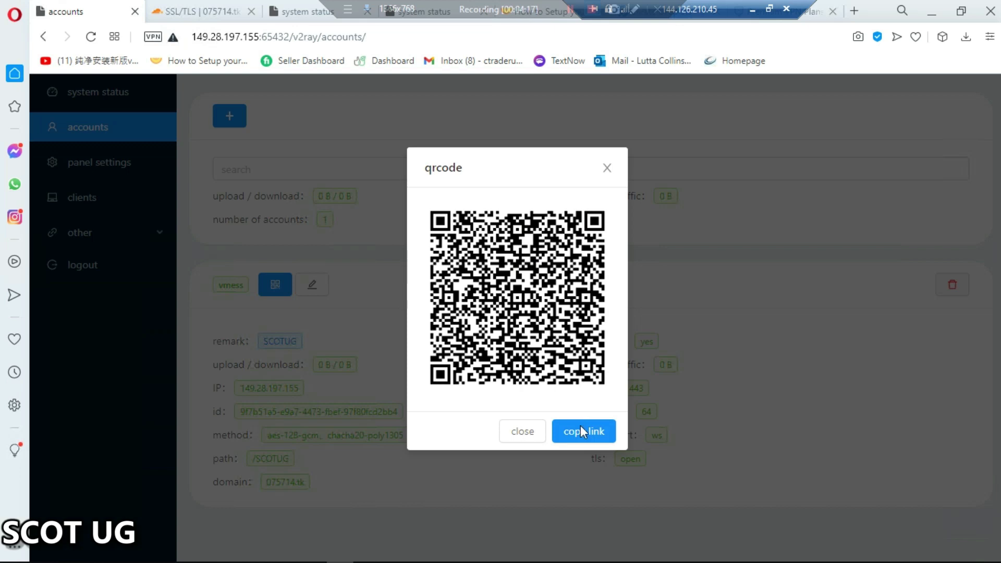
left_click(607, 167)
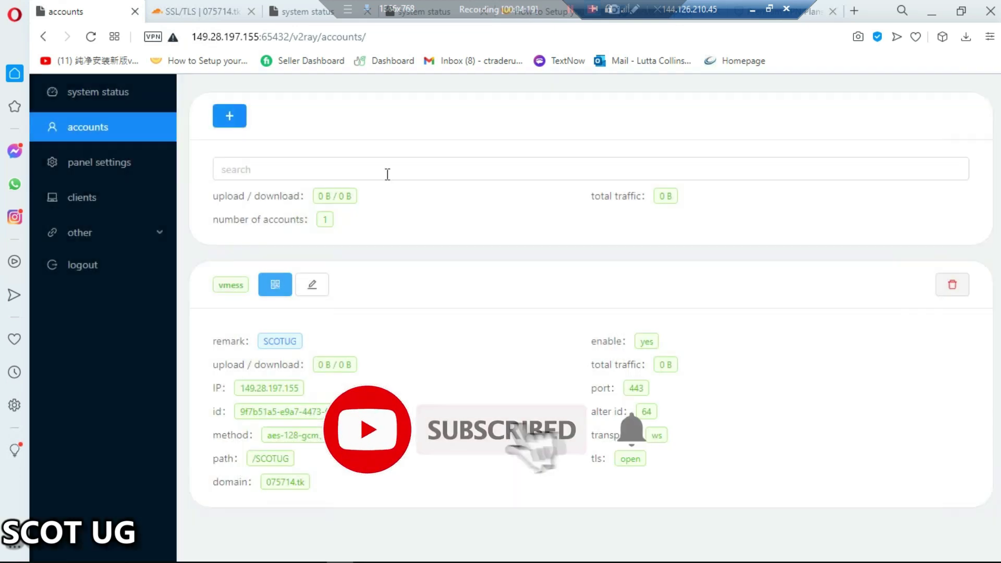
left_click(230, 121)
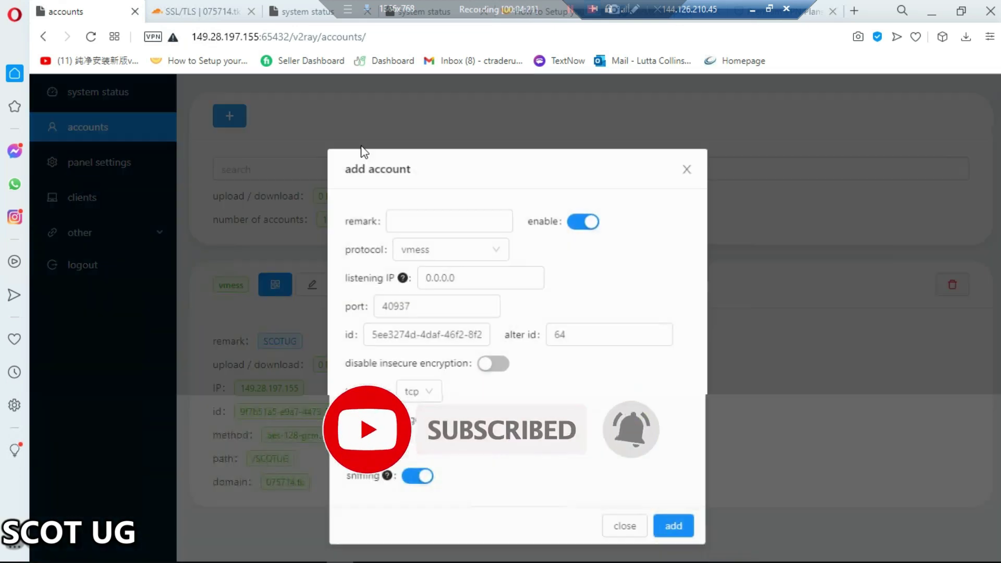
left_click(623, 528)
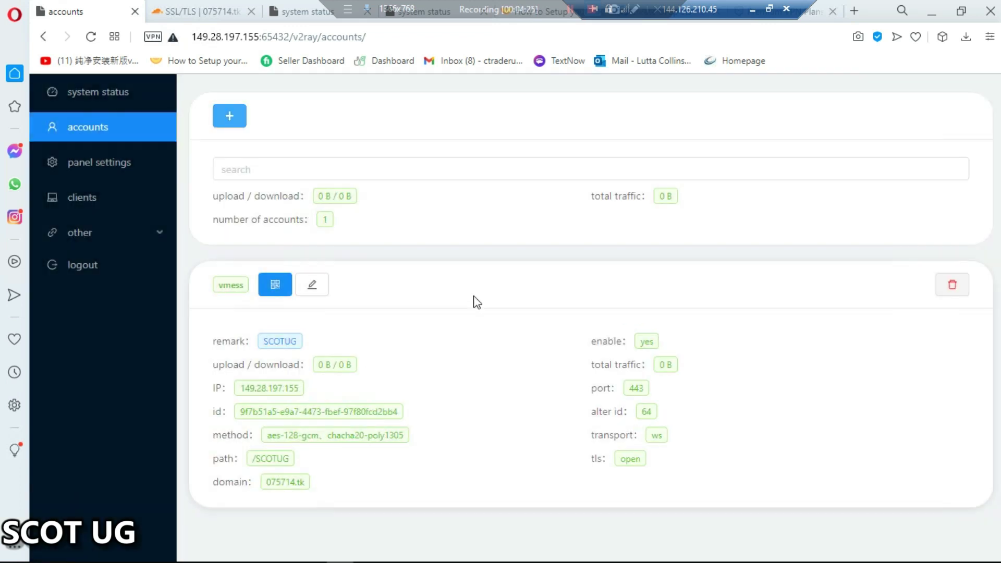